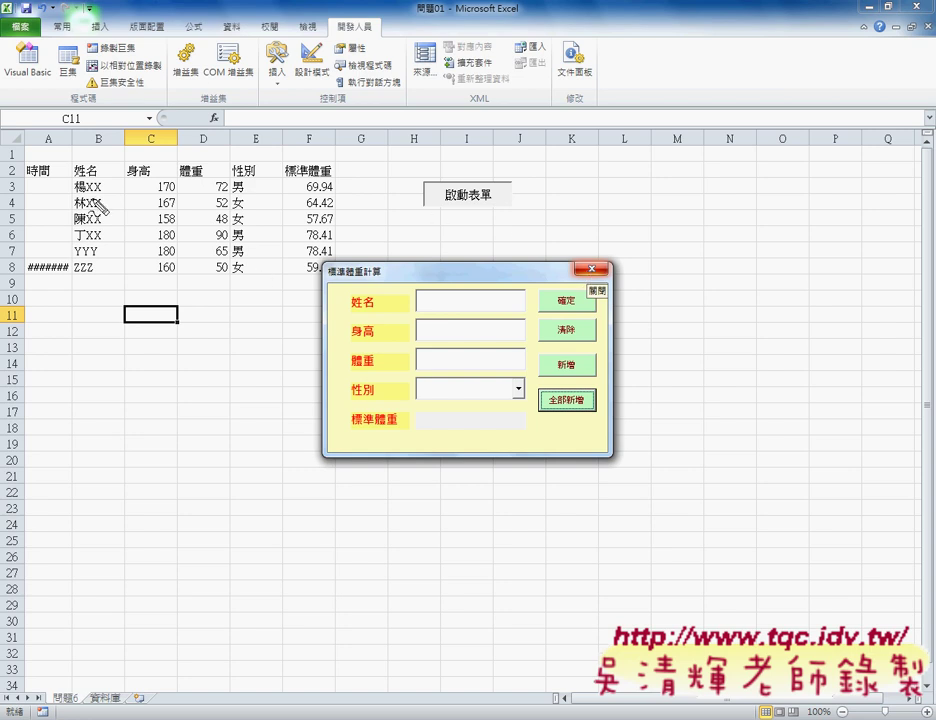
- Mark up the sheet's data rows, header row and column F with ink annotations, then erase them
drag(68, 181, 68, 284)
mouse_move(71, 178)
mouse_down()
mouse_move(337, 248)
mouse_move(72, 182)
mouse_up()
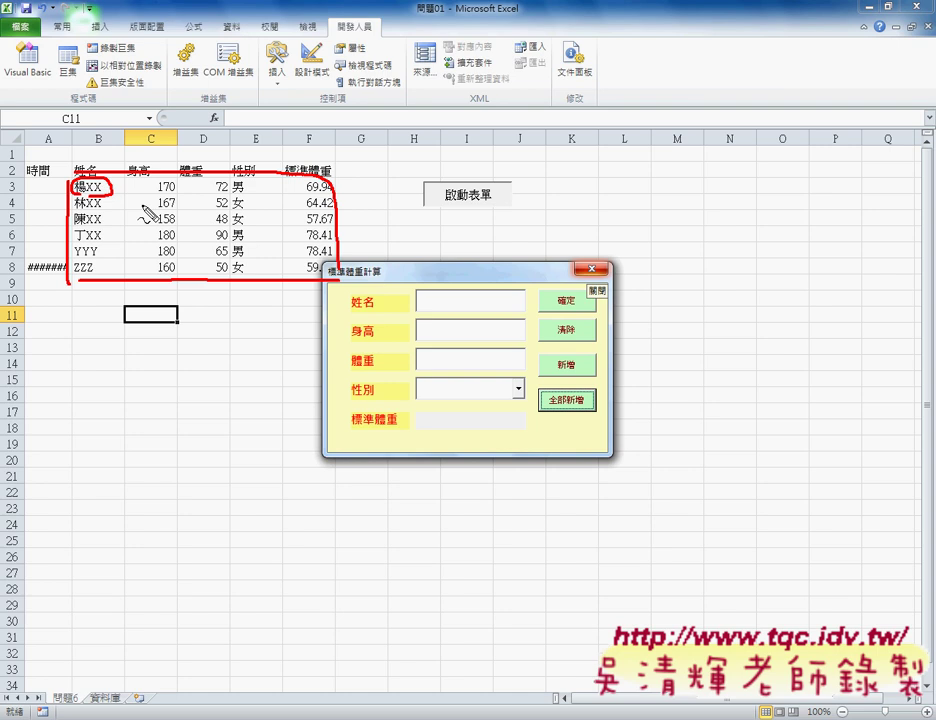
drag(132, 197, 232, 252)
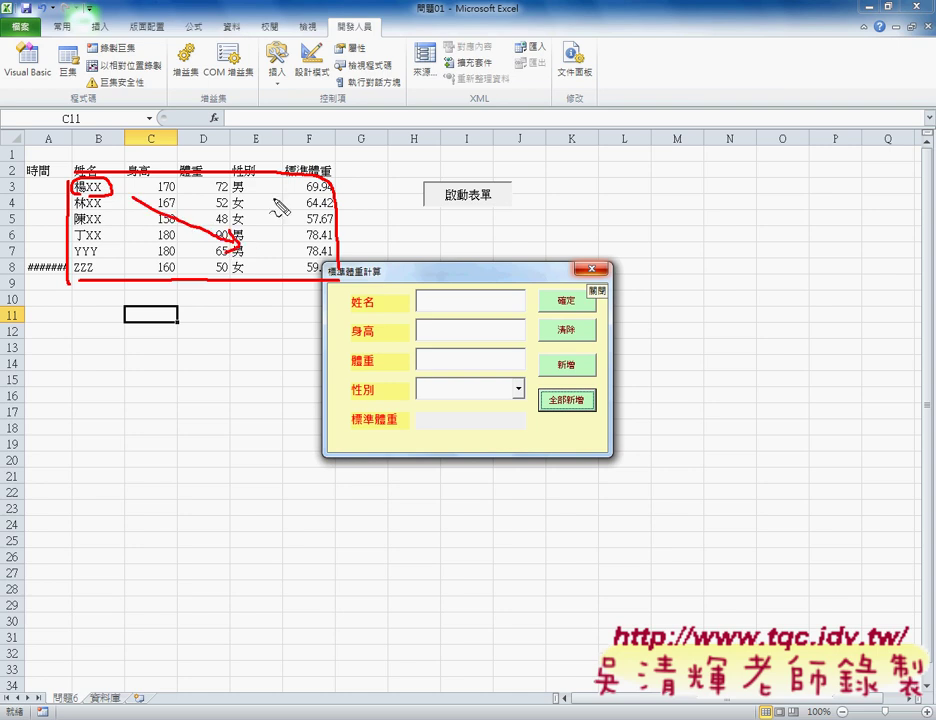
drag(314, 128, 318, 142)
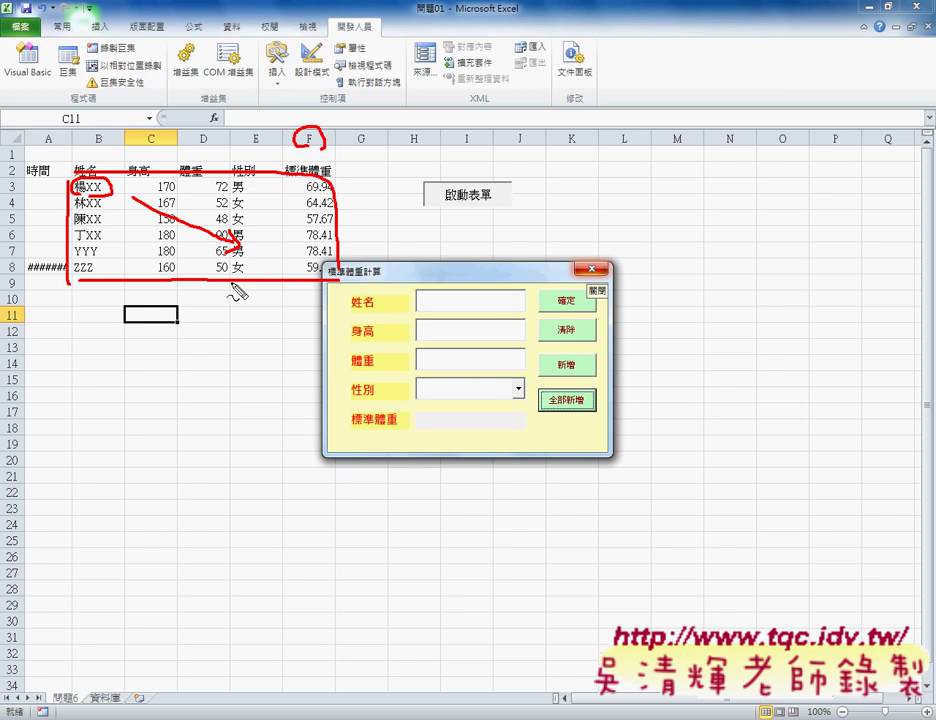
key(Escape)
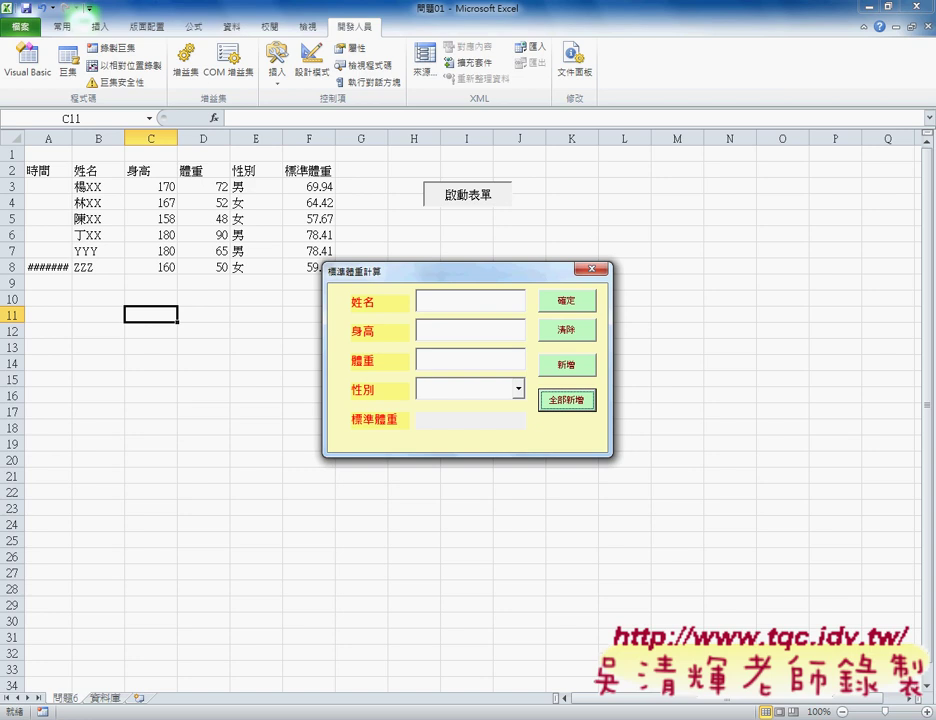
- In the 全部新增 button's B4_Click, add a line after MsgBox starting range("B3:F8").c
click(325, 640)
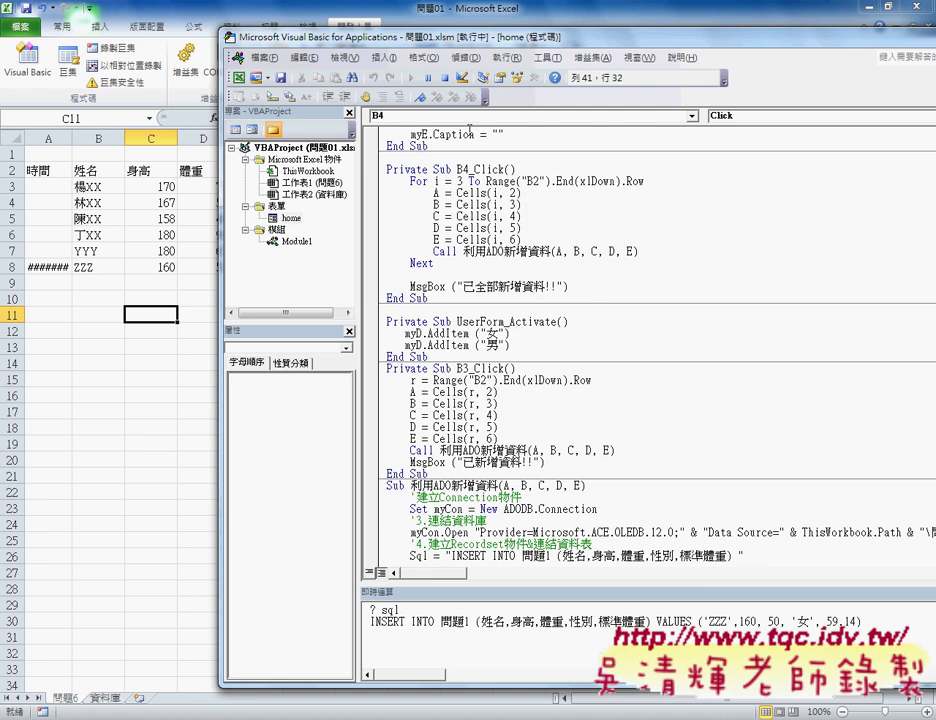
double_click(608, 247)
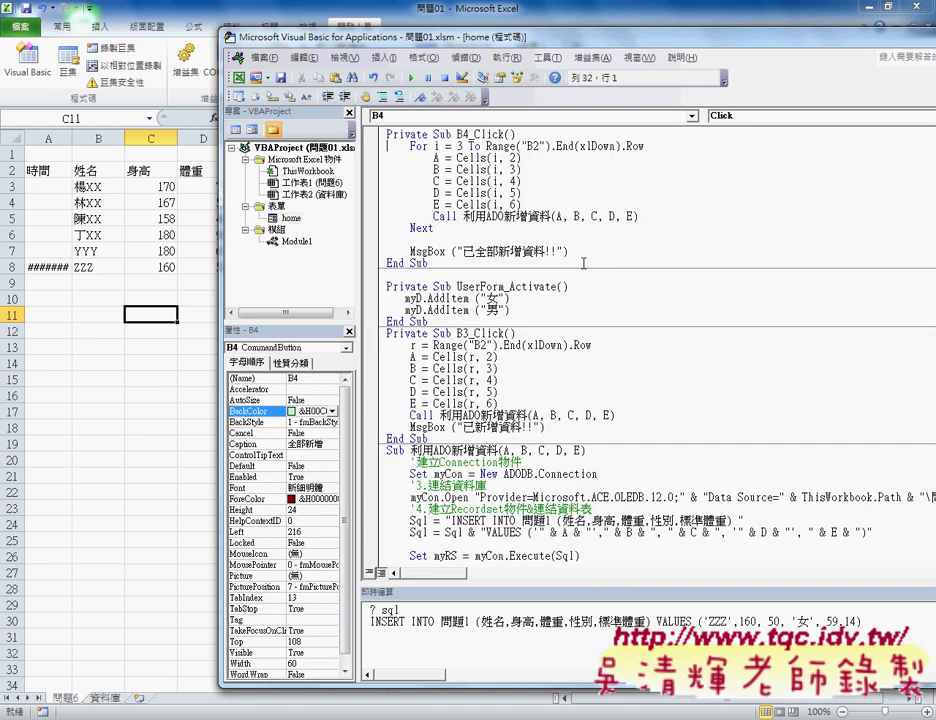
key(Return)
key(Return)
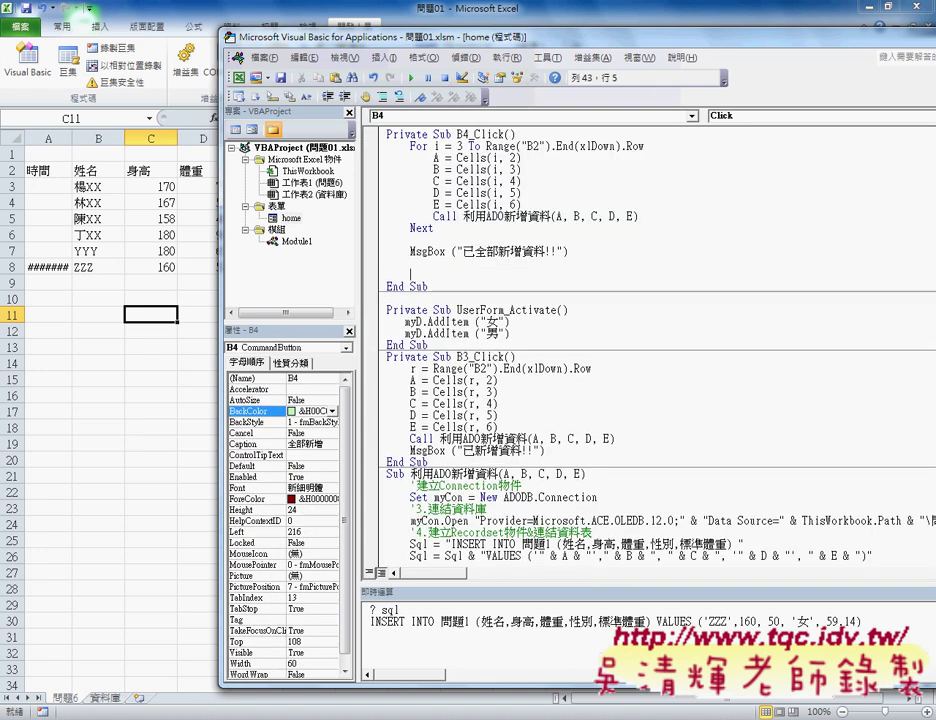
text(ㄜr)
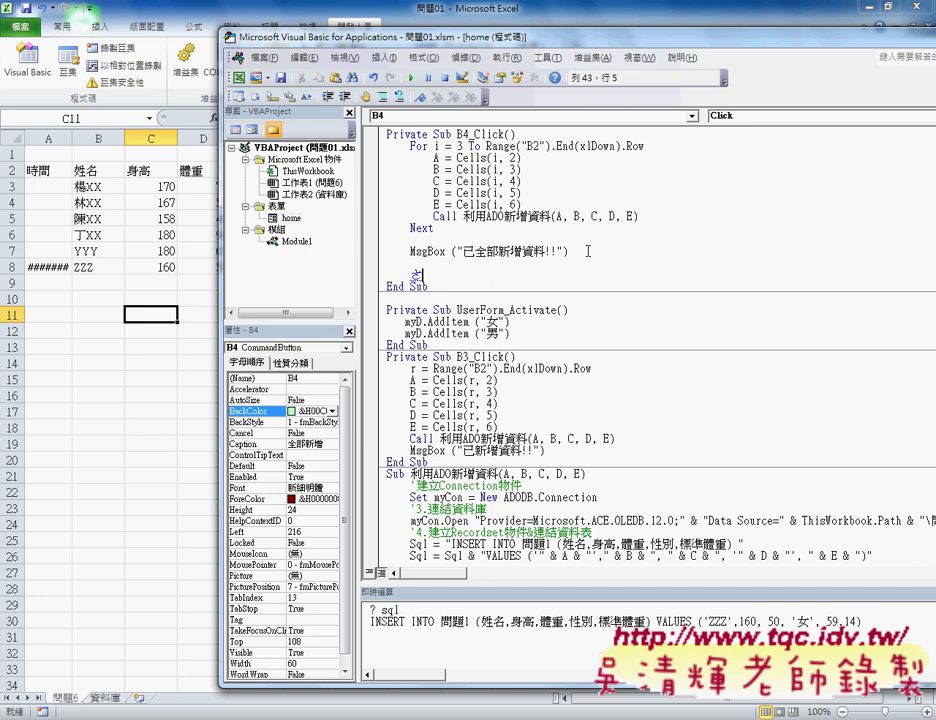
text(an)
text(ge()
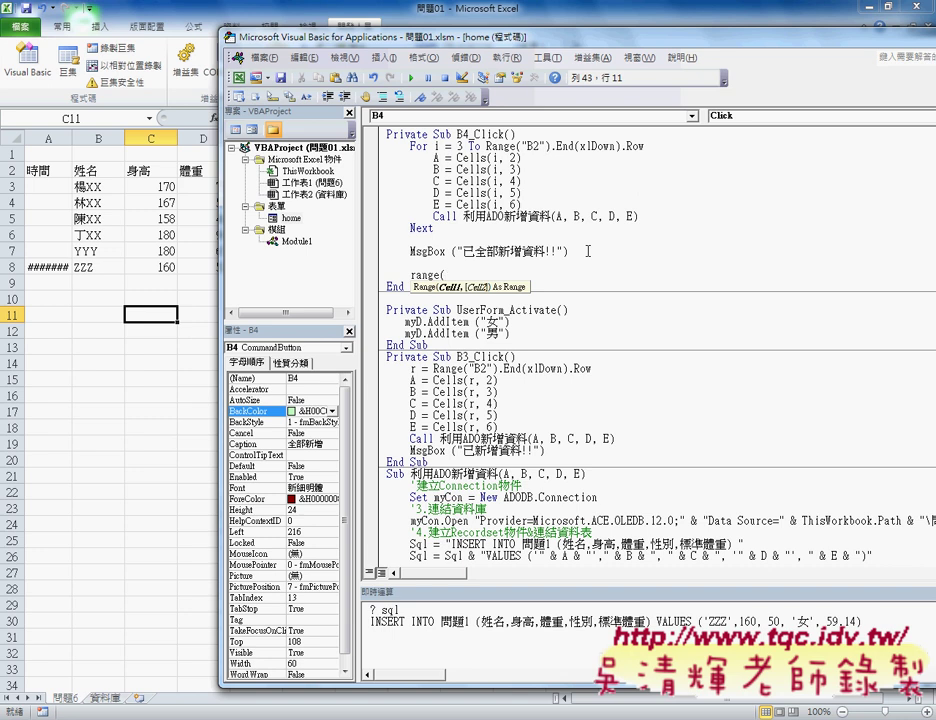
text("B3)
text(:F)
text(8)
text(").)
text(c)
- Complete the line as Range("B3:F8").ClearContents and select the row number 8 in its address
key(BackSpace)
key(BackSpace)
text(").)
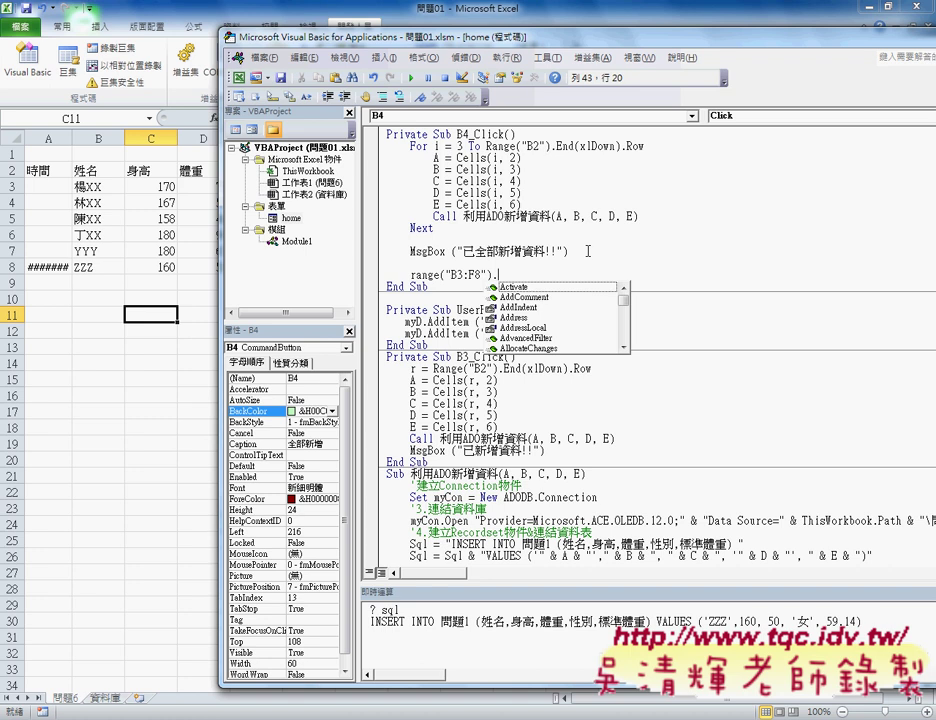
text(cl)
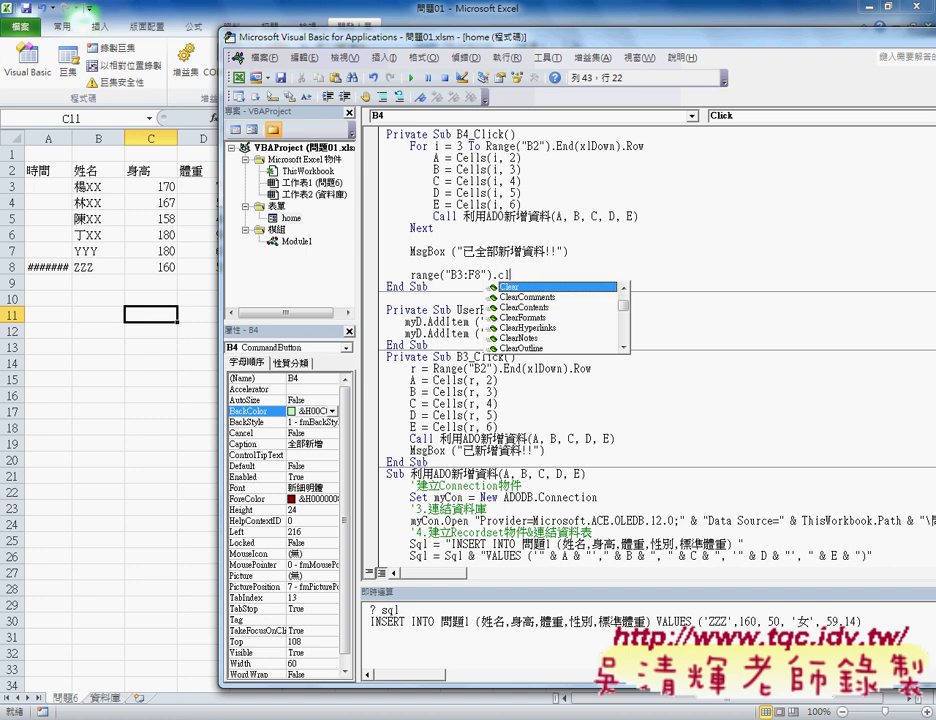
key(Down)
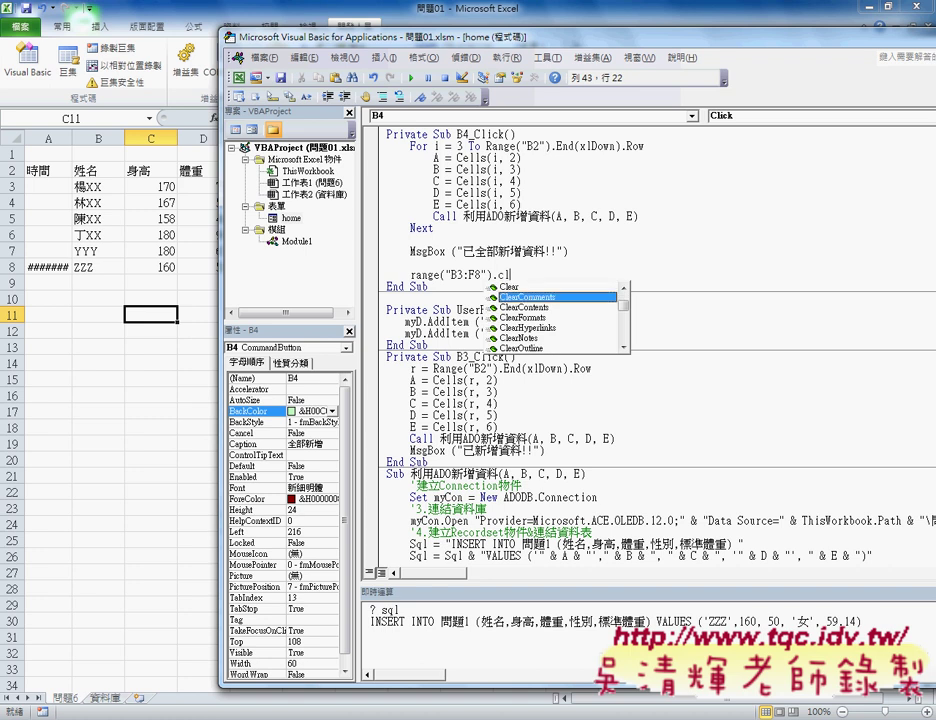
key(Down)
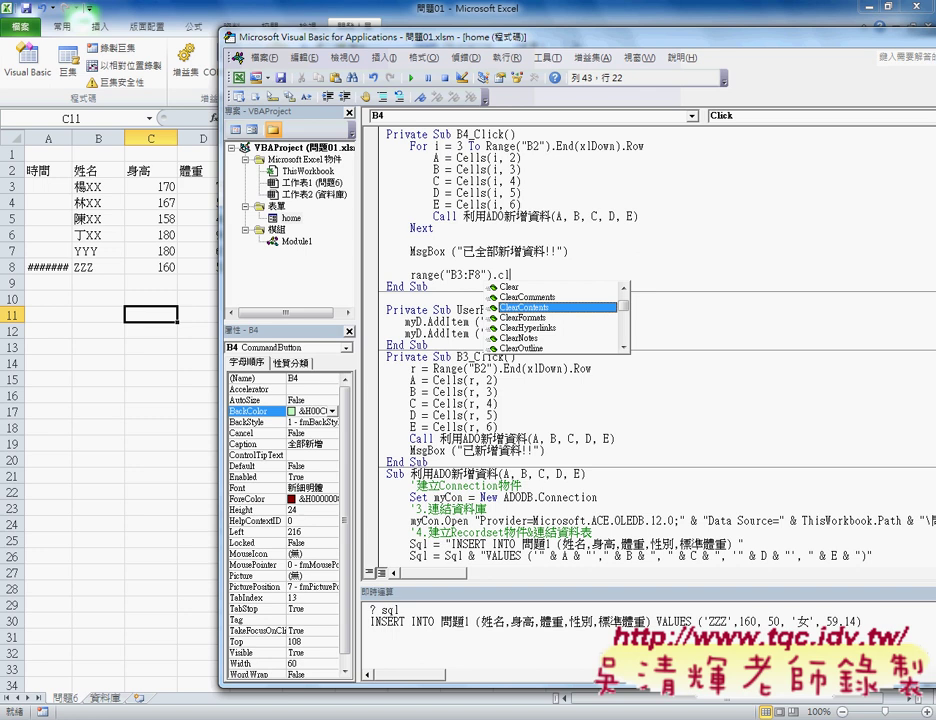
key(Tab)
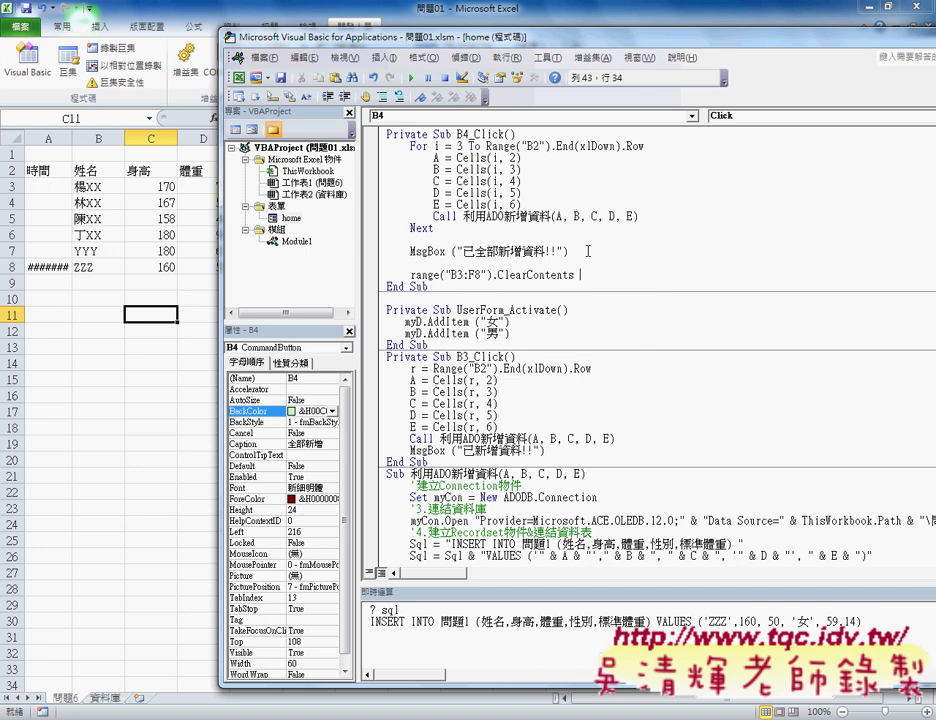
key(Down)
drag(475, 276, 483, 276)
drag(469, 45, 611, 45)
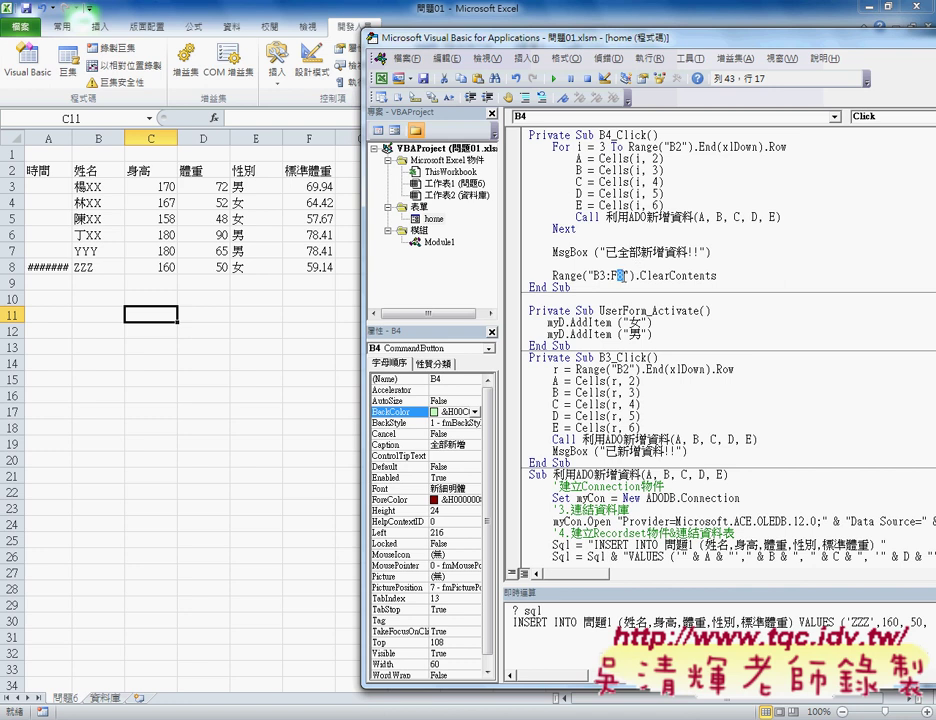
- Replace the fixed 8 with & Range("B2").End(xlDown).Row copied from the For line
key(Delete)
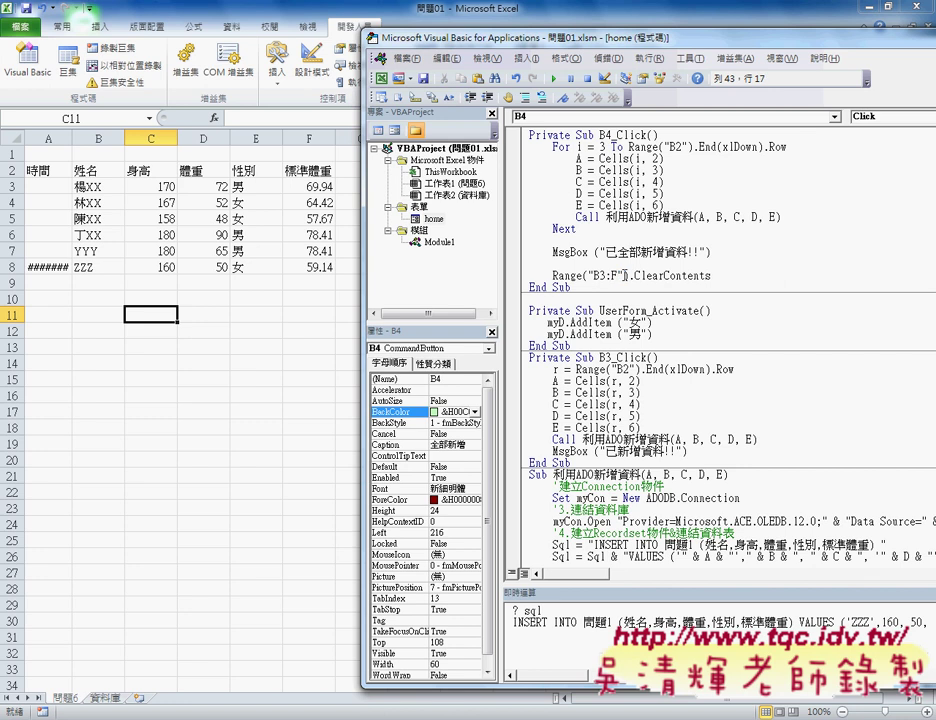
text(&)
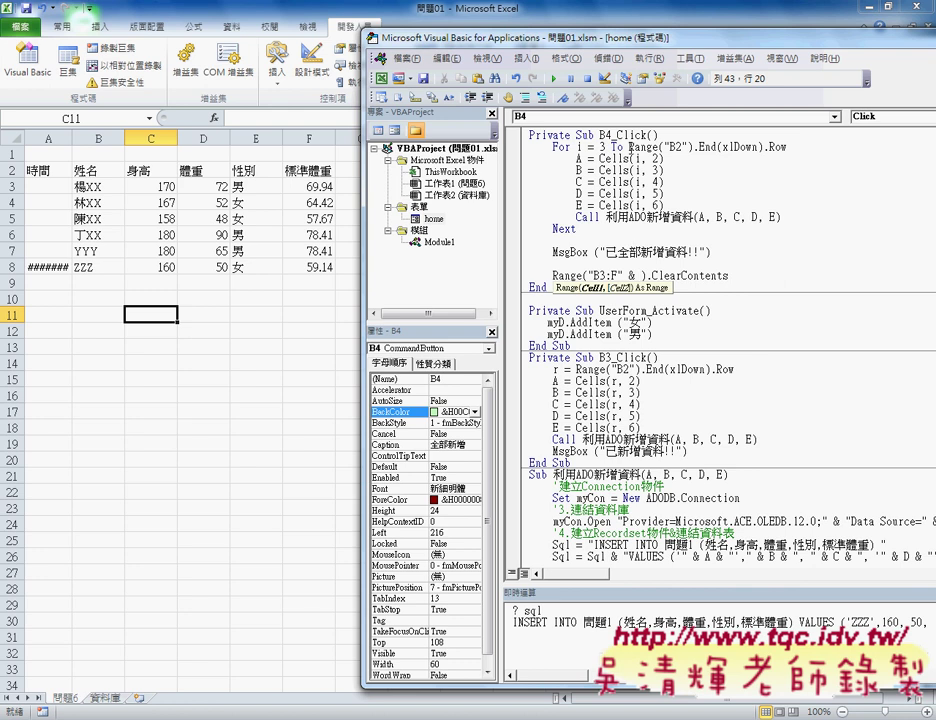
click(640, 147)
click(457, 419)
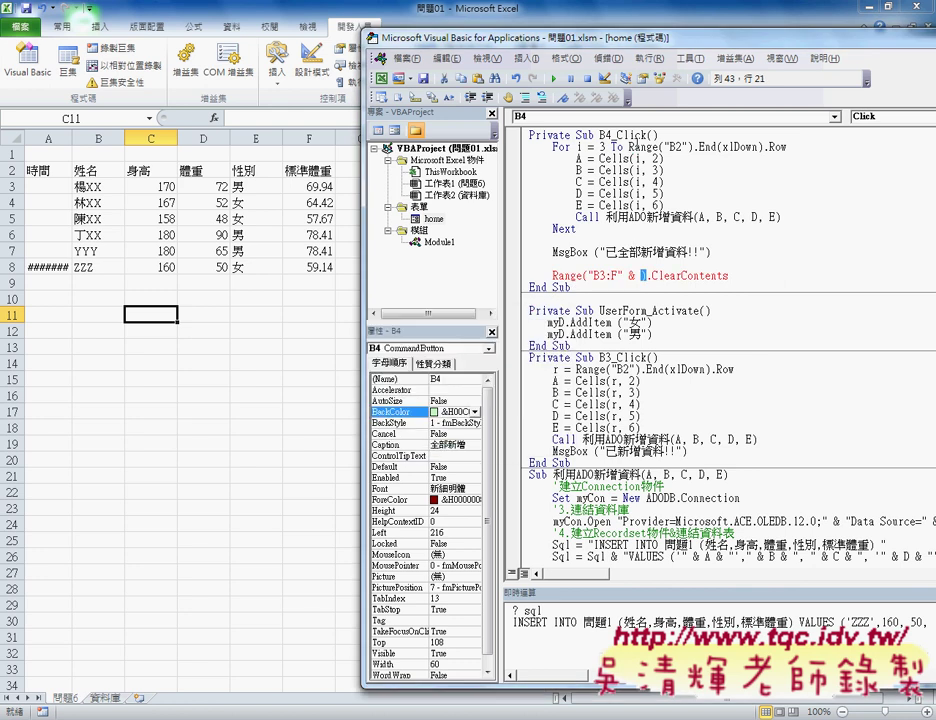
drag(628, 147, 787, 147)
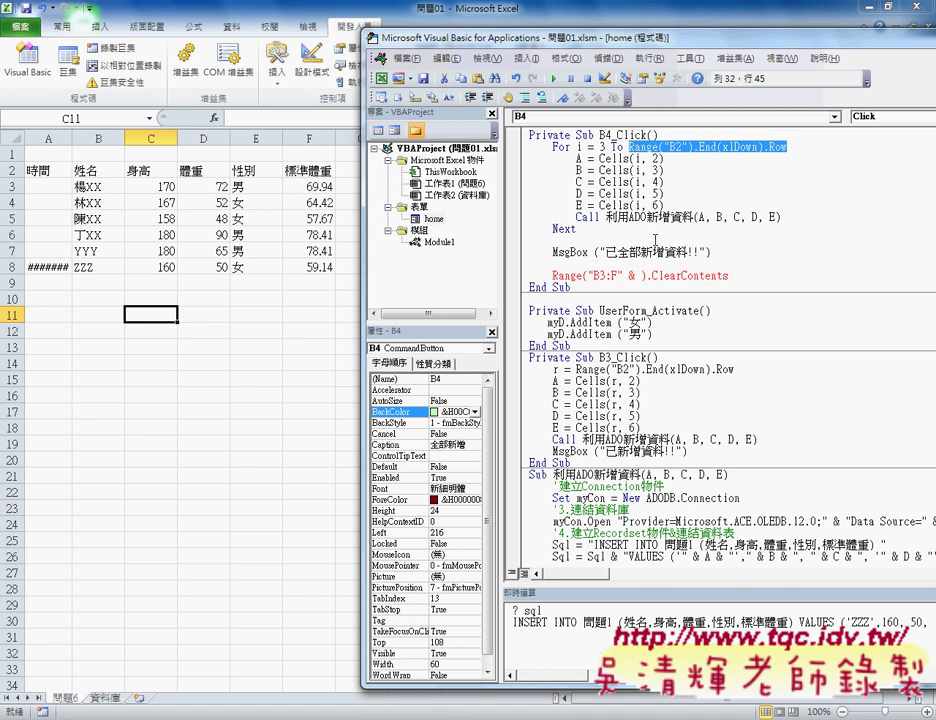
click(618, 275)
text(Range("B2").End(xlDown).Row)
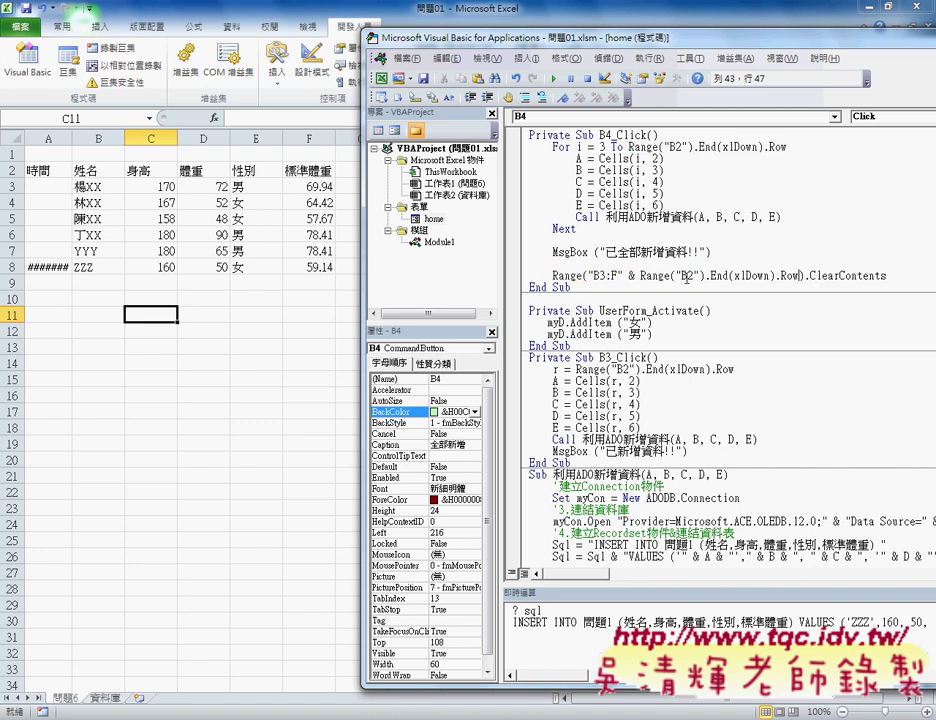
key(Down)
key(Down)
key(Down)
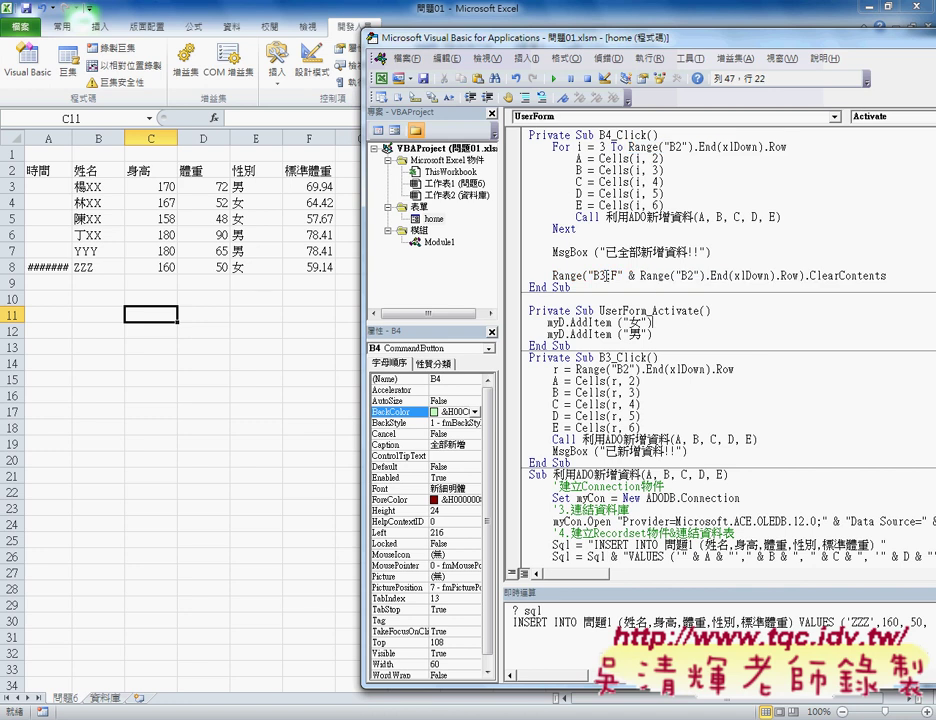
- Review the new "B3:F" & last-row range and begin a comment line above the clear statement
double_click(571, 275)
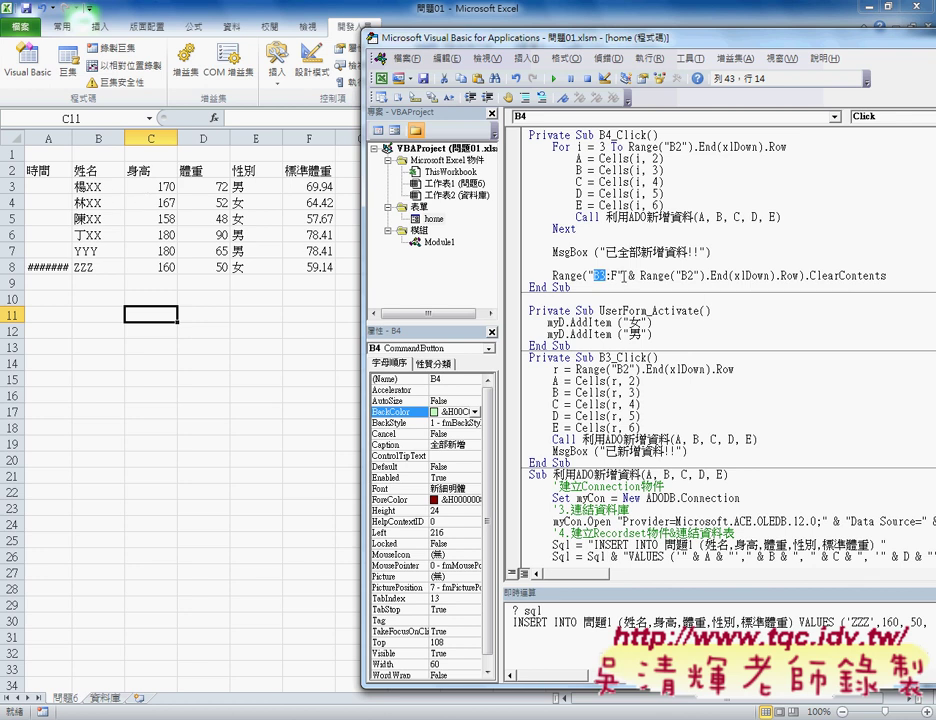
drag(622, 275, 799, 275)
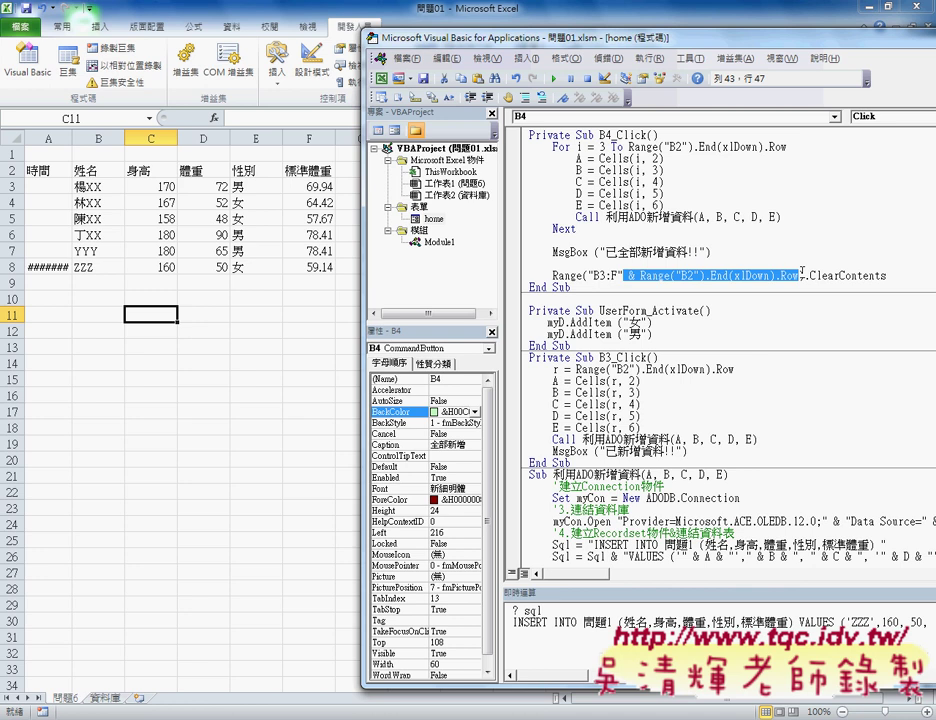
text())
click(598, 264)
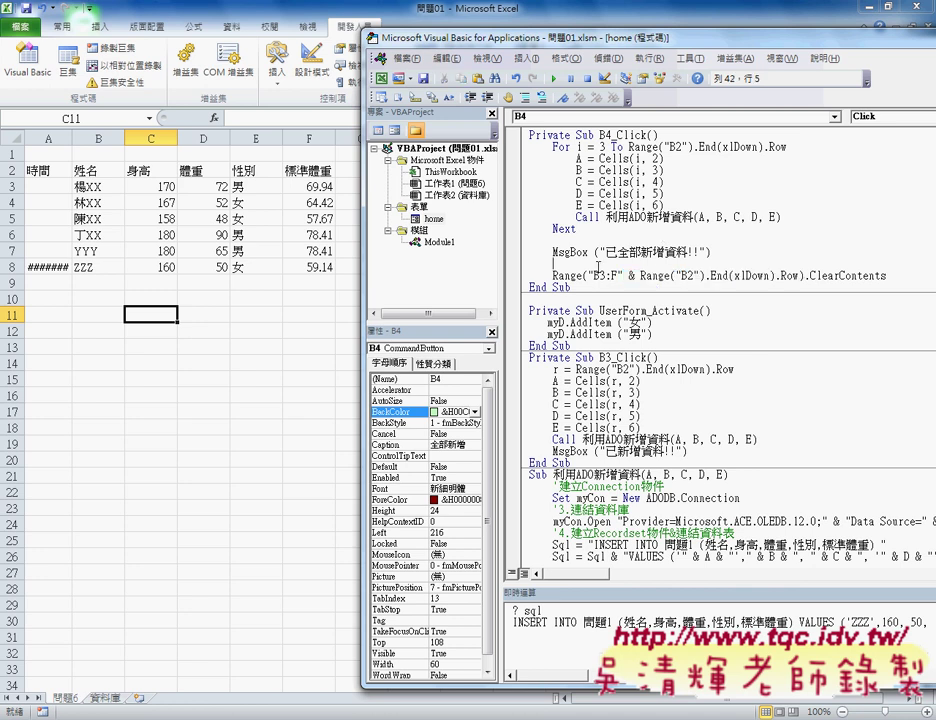
text(')
- Run the form, add all records with 全部新增, confirm the message, and return to the VBA editor
click(553, 78)
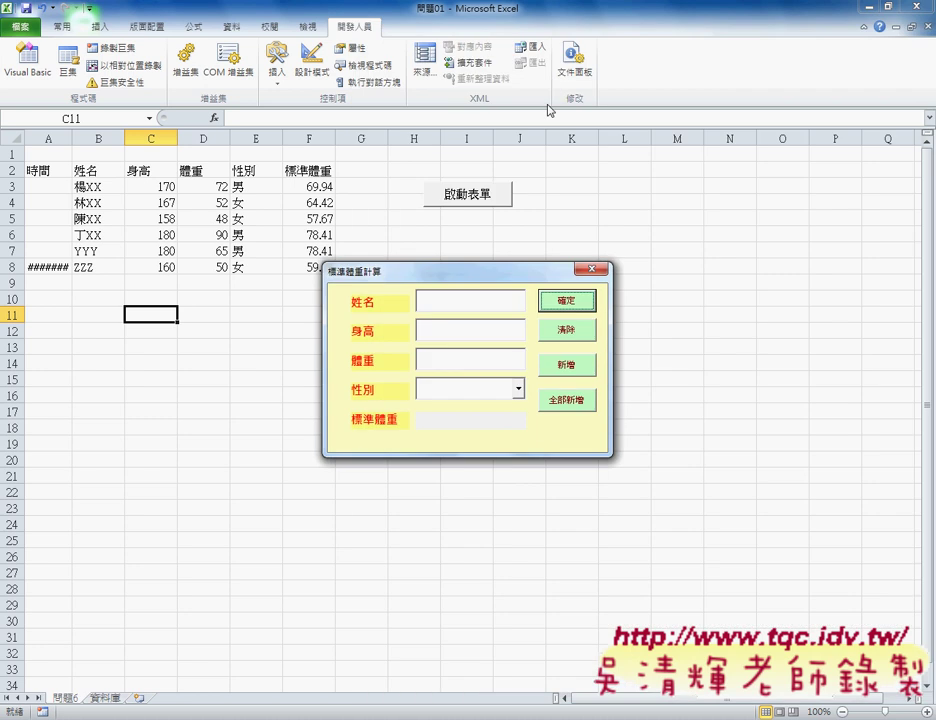
click(569, 402)
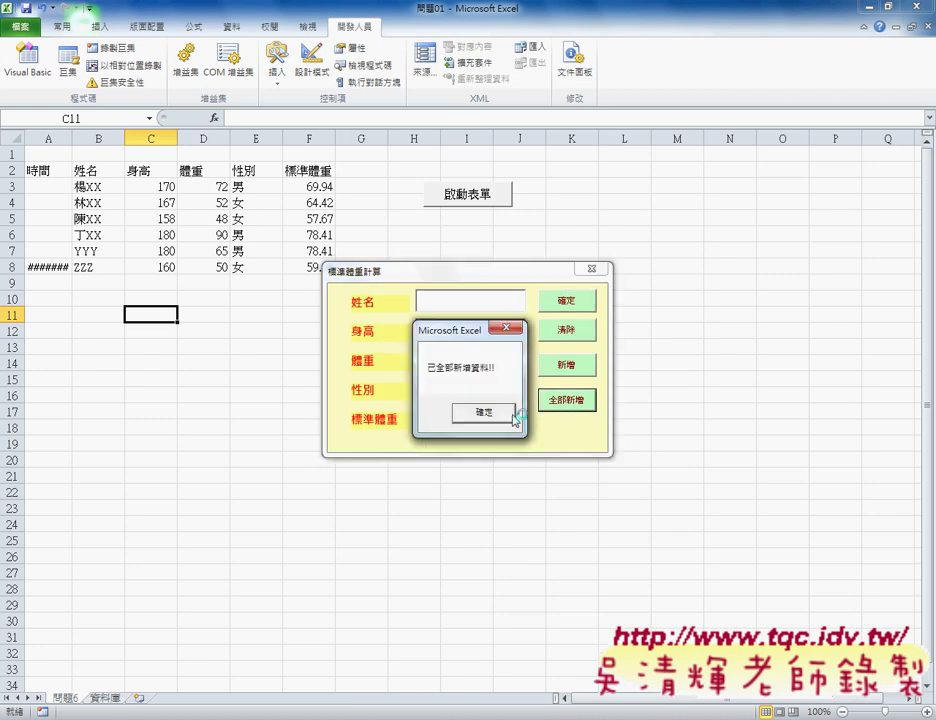
click(493, 414)
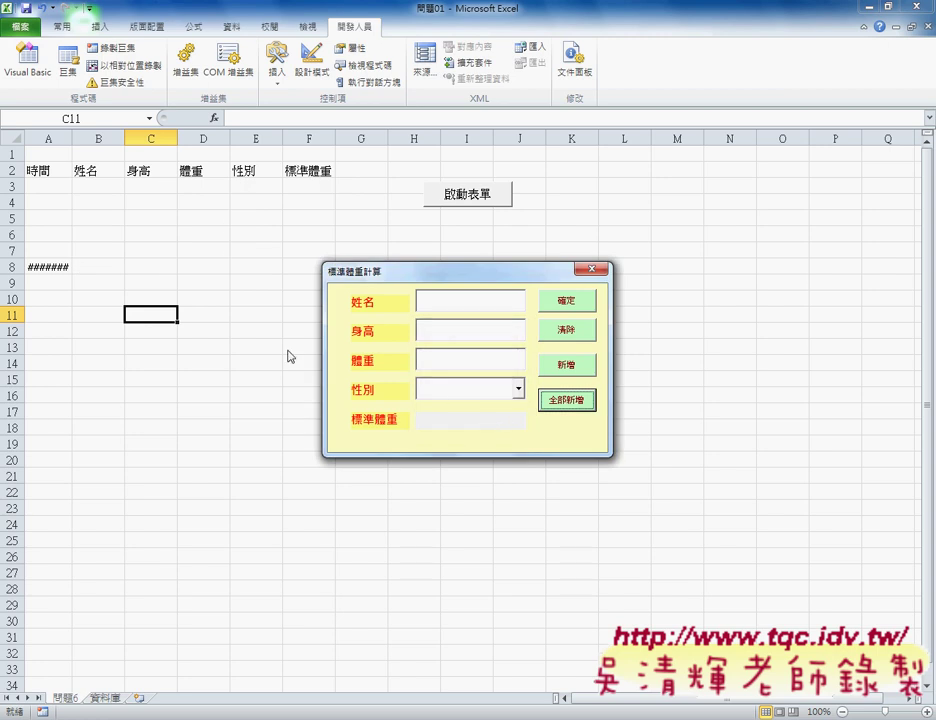
click(464, 299)
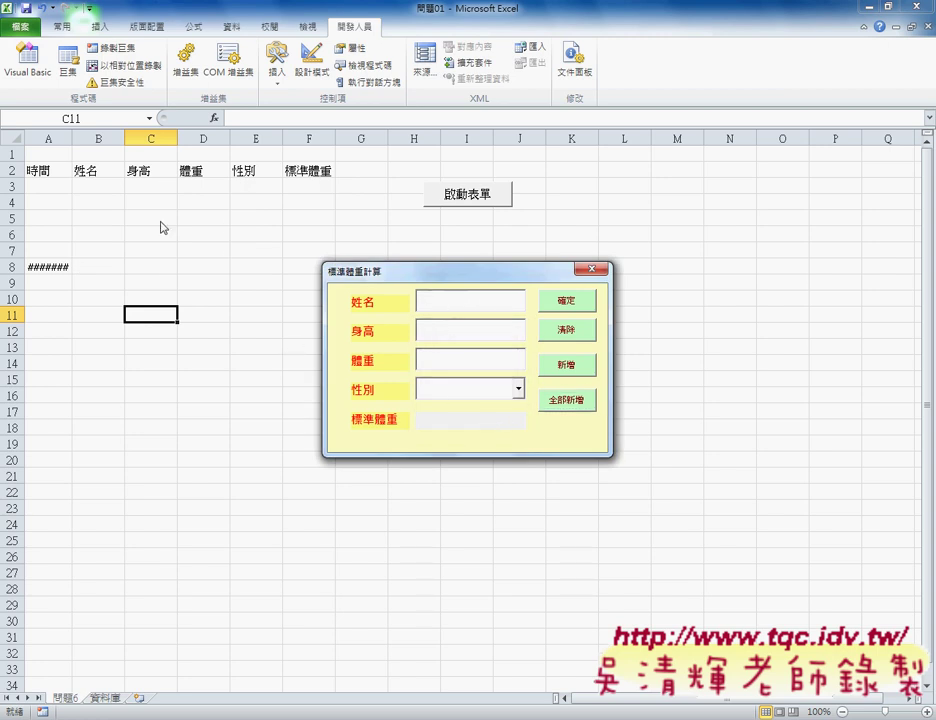
key(alt+F11)
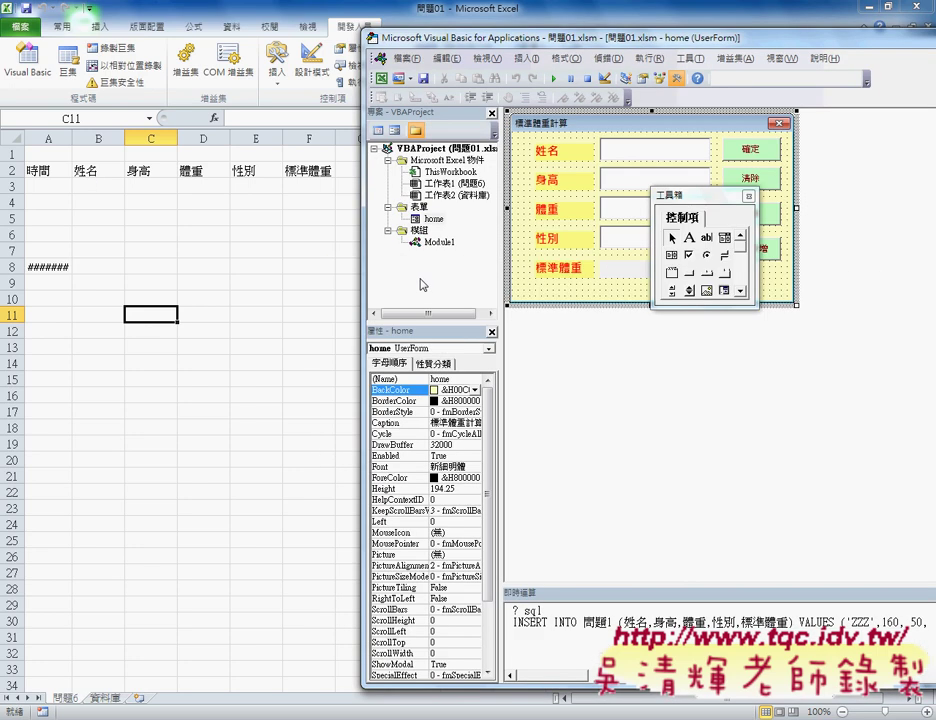
- In Excel, launch the 標準體重計算 form via 啟動表單, then bring up the 02_範例 folder window
click(216, 294)
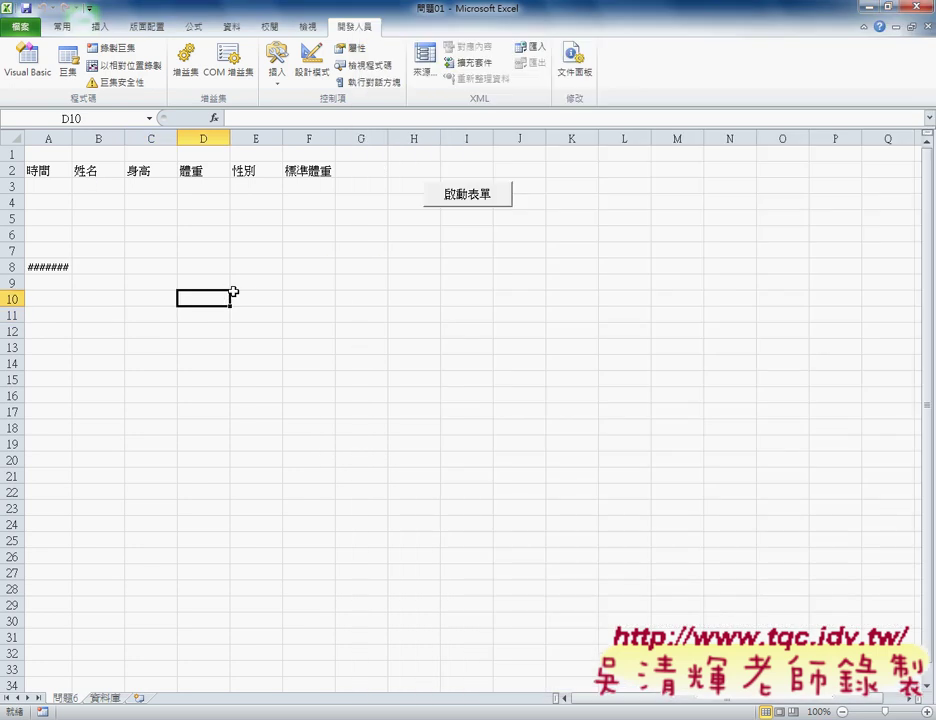
click(459, 204)
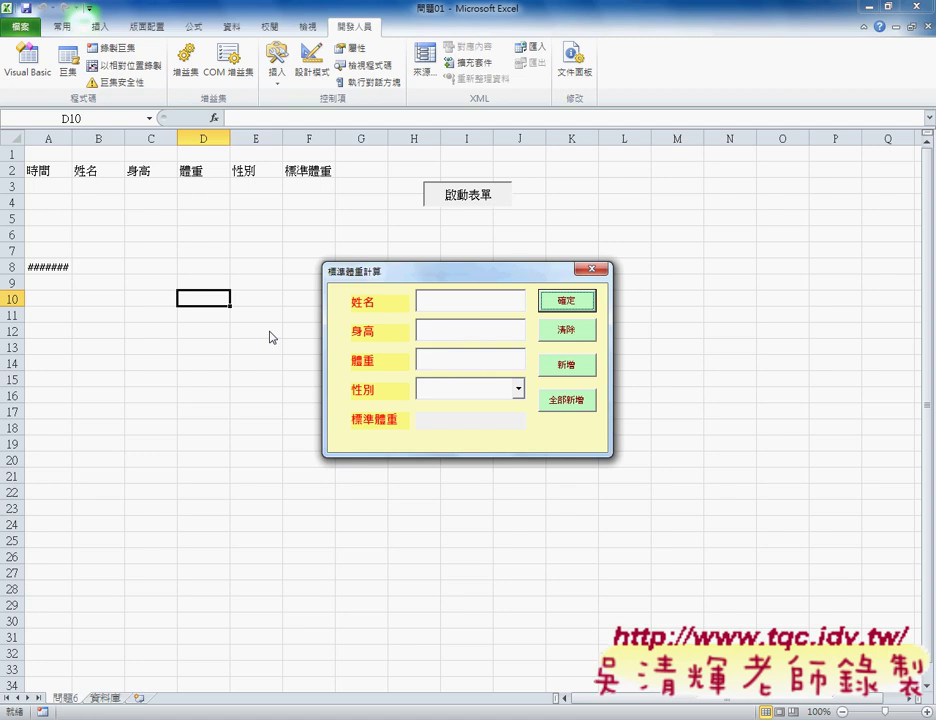
click(136, 710)
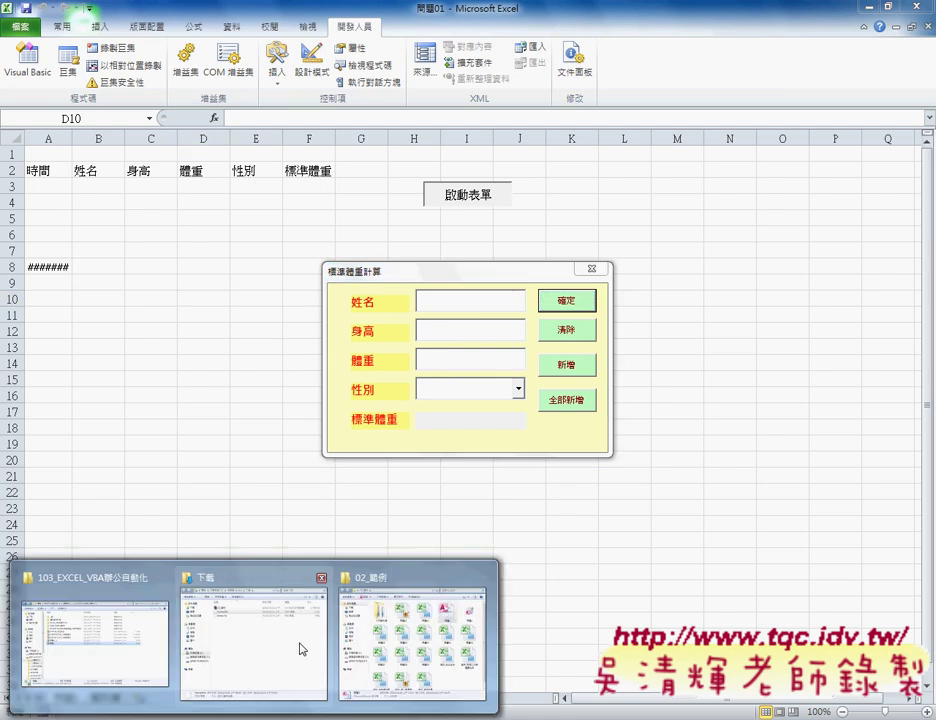